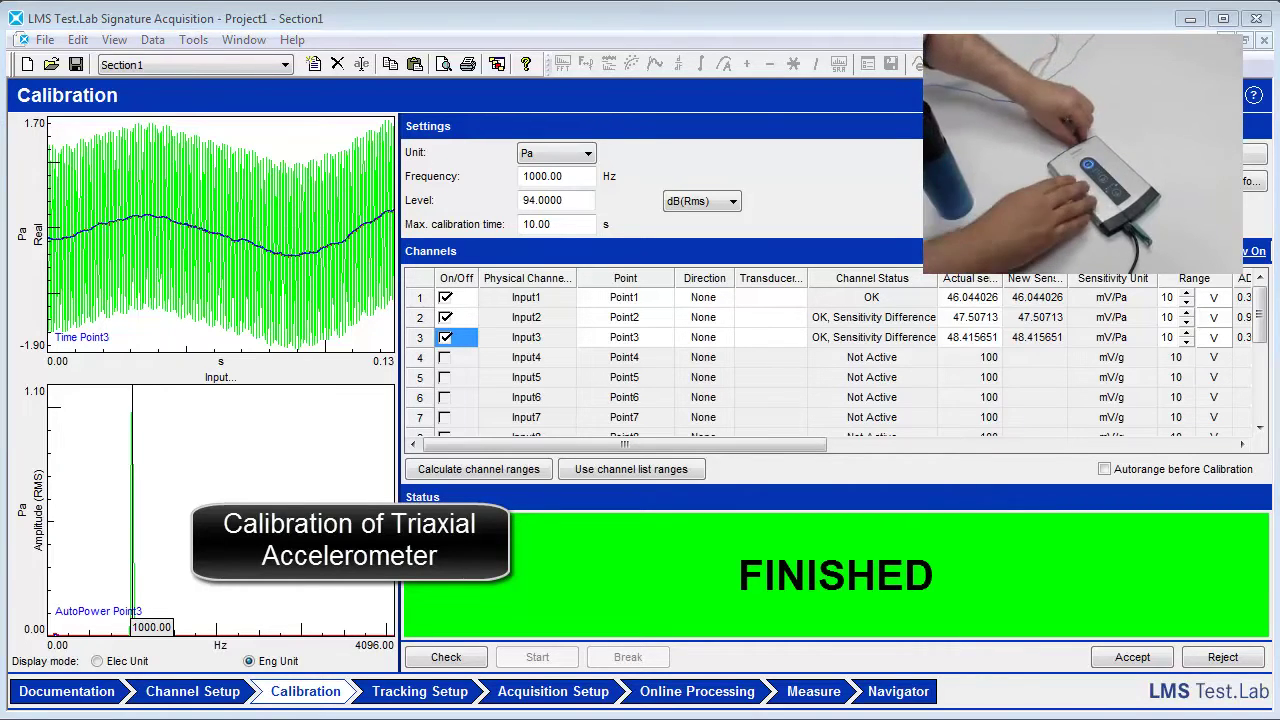
- On the Channel Setup page, set the ChannelGroup of Input1–Input3 to Vibration
left_click(200, 692)
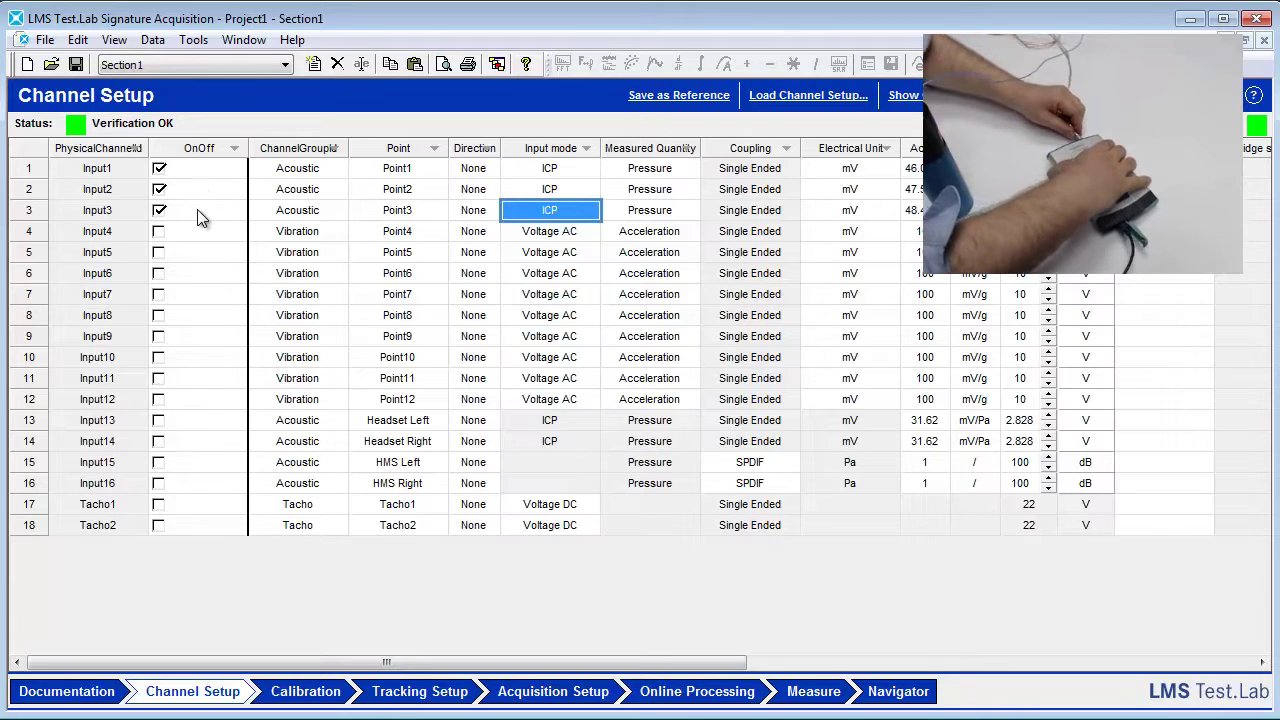
left_click(336, 169)
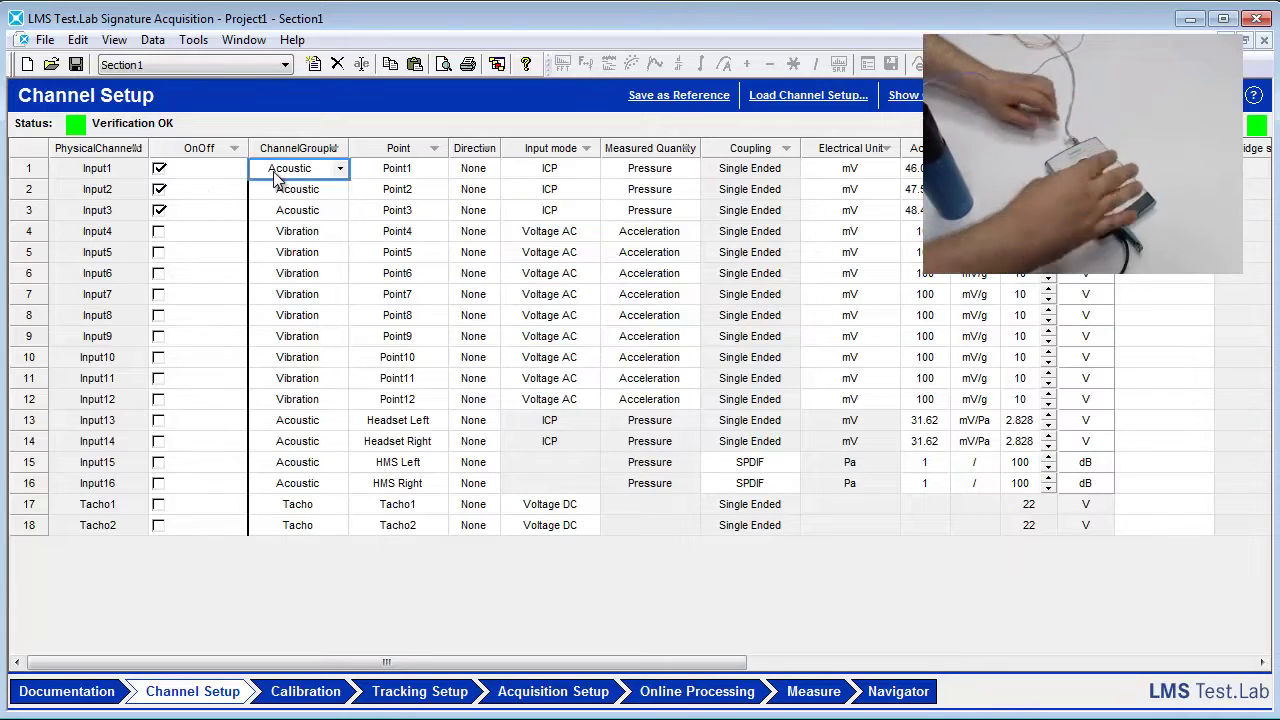
left_click(340, 169)
left_click(323, 203)
left_click(323, 189)
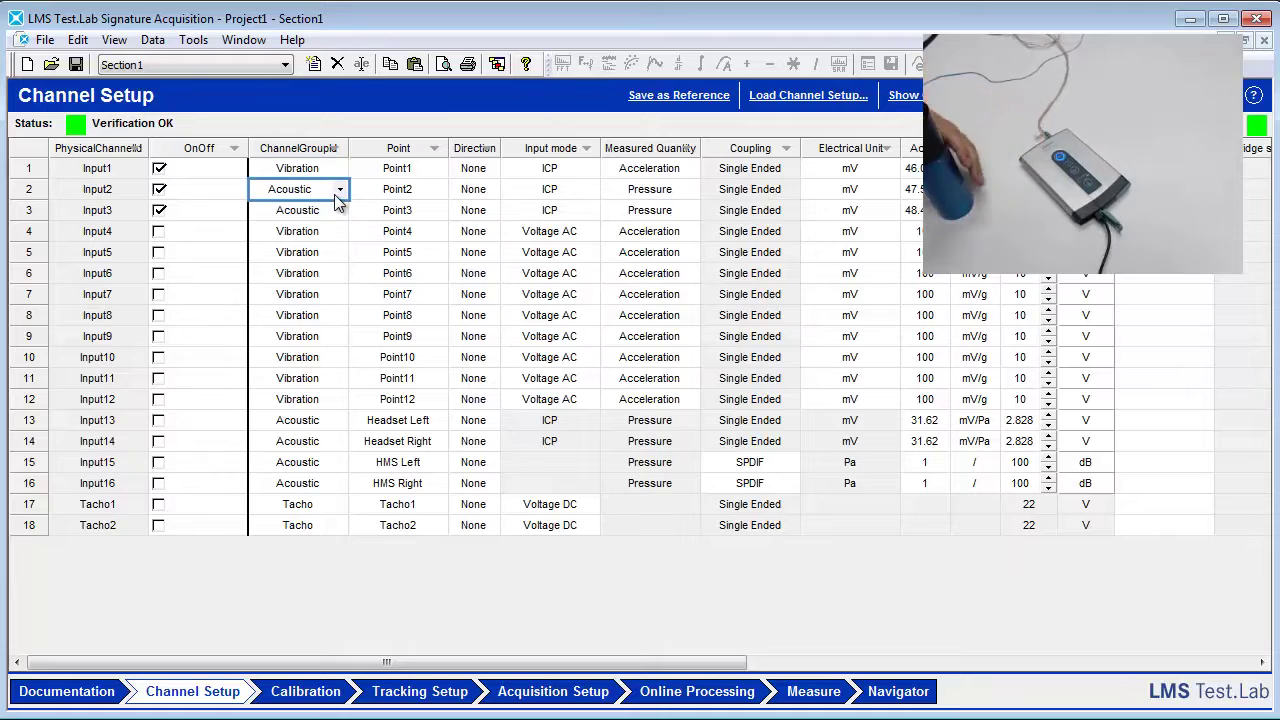
left_click(340, 190)
left_click(325, 219)
left_click(336, 210)
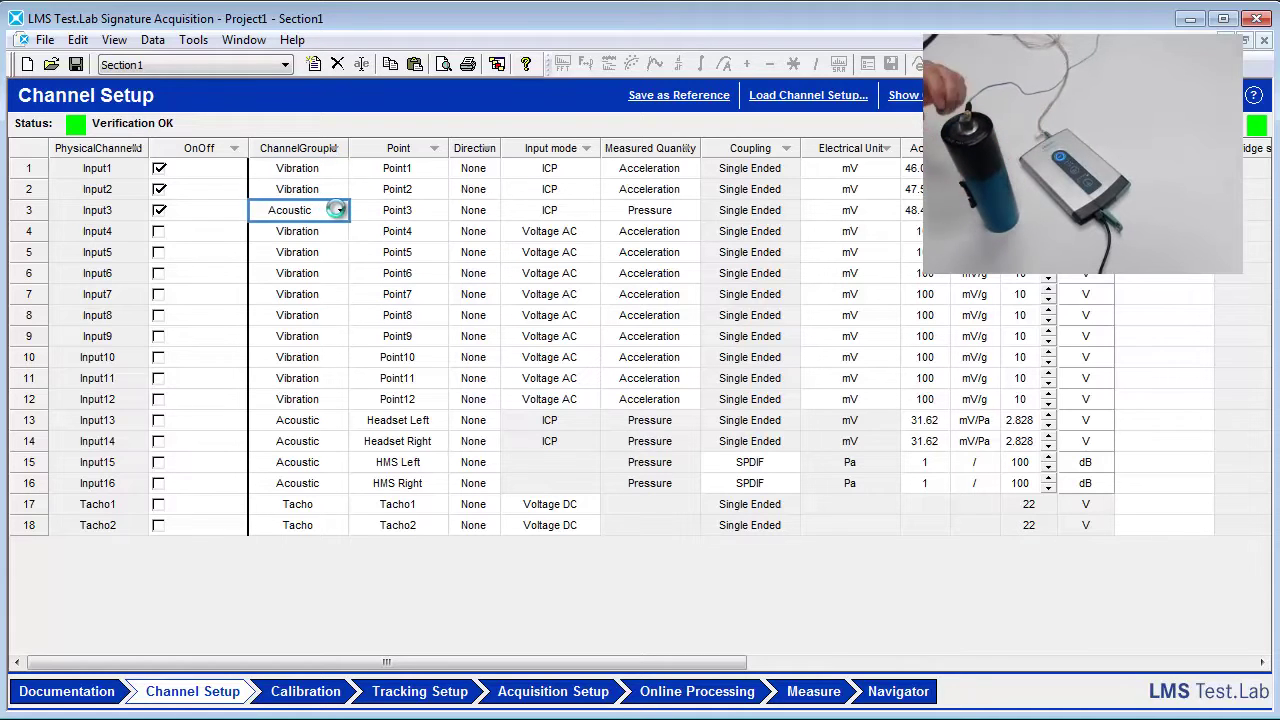
left_click(340, 210)
left_click(307, 243)
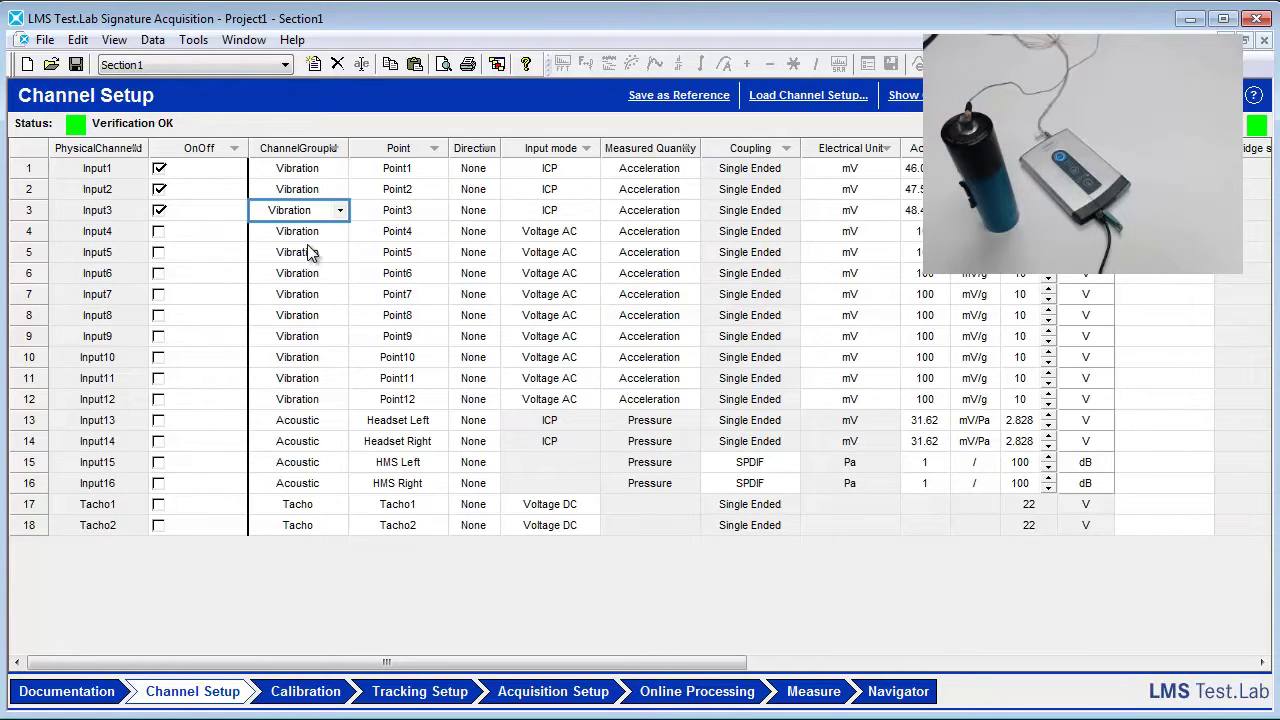
- Set the directions of Input1, Input2 and Input3 to +X, +Y and +Z
left_click(491, 170)
left_click(493, 172)
left_click(474, 204)
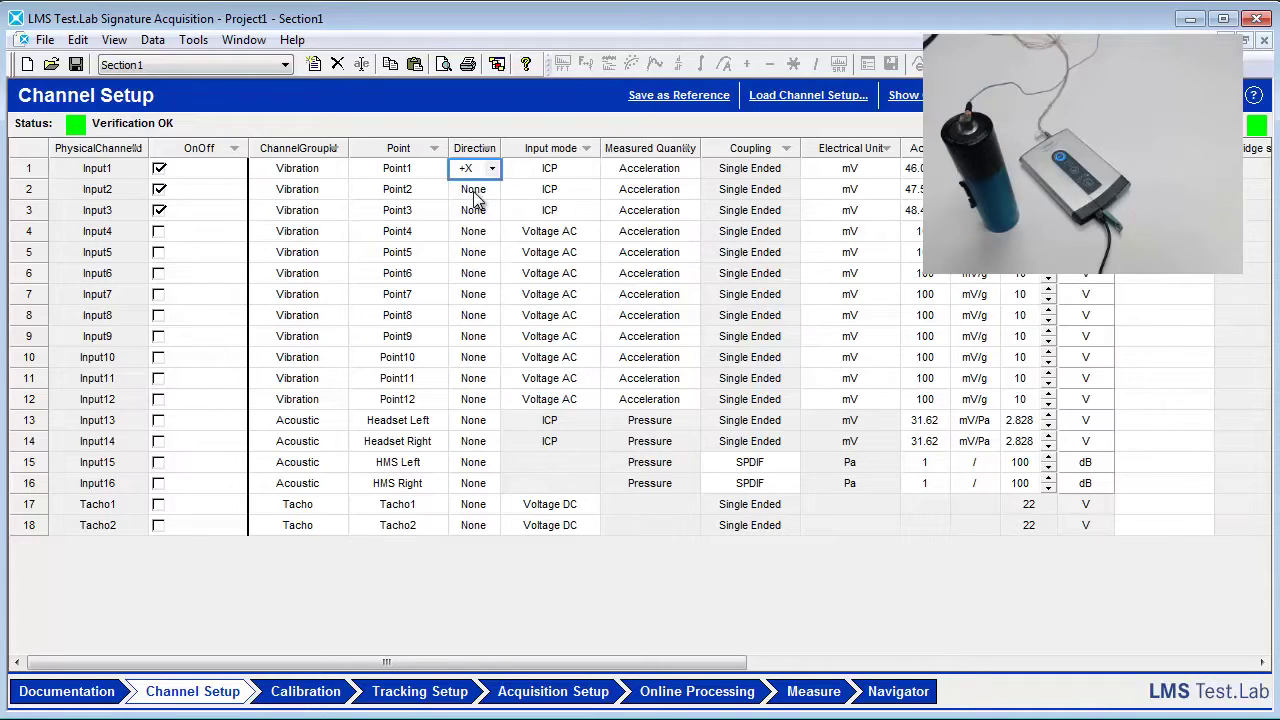
left_click(480, 193)
left_click(492, 189)
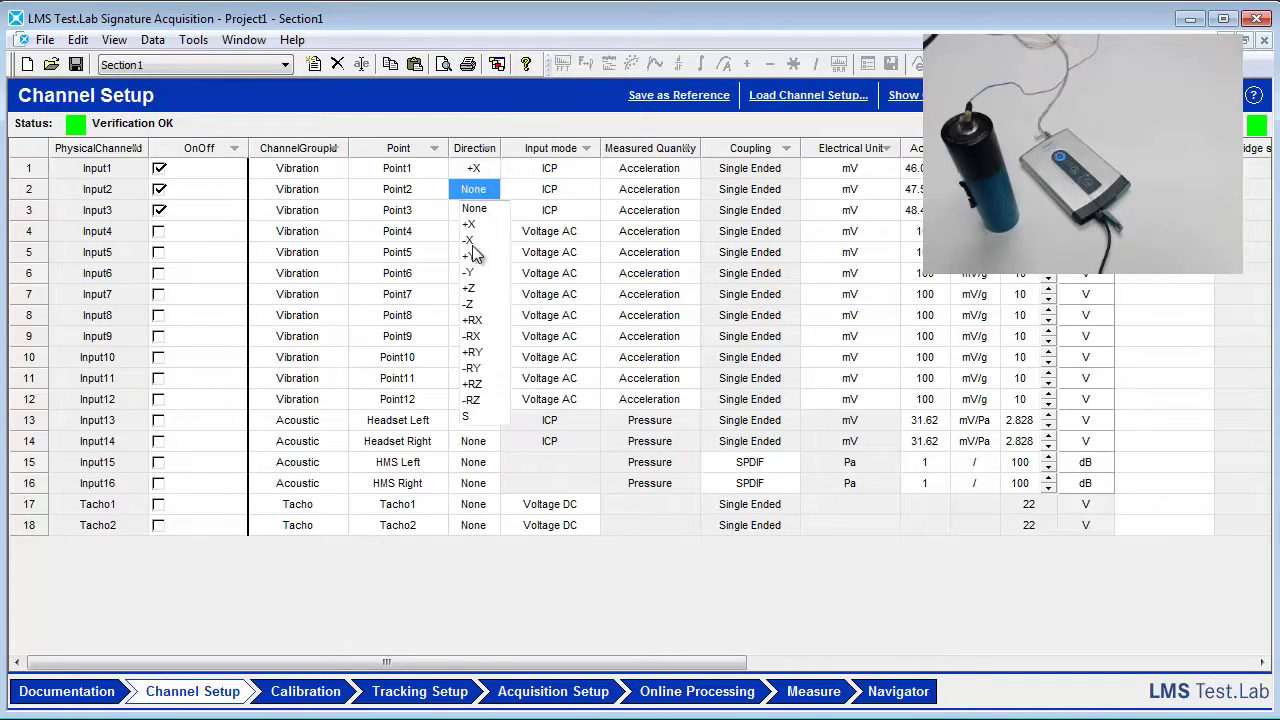
left_click(475, 266)
left_click(491, 212)
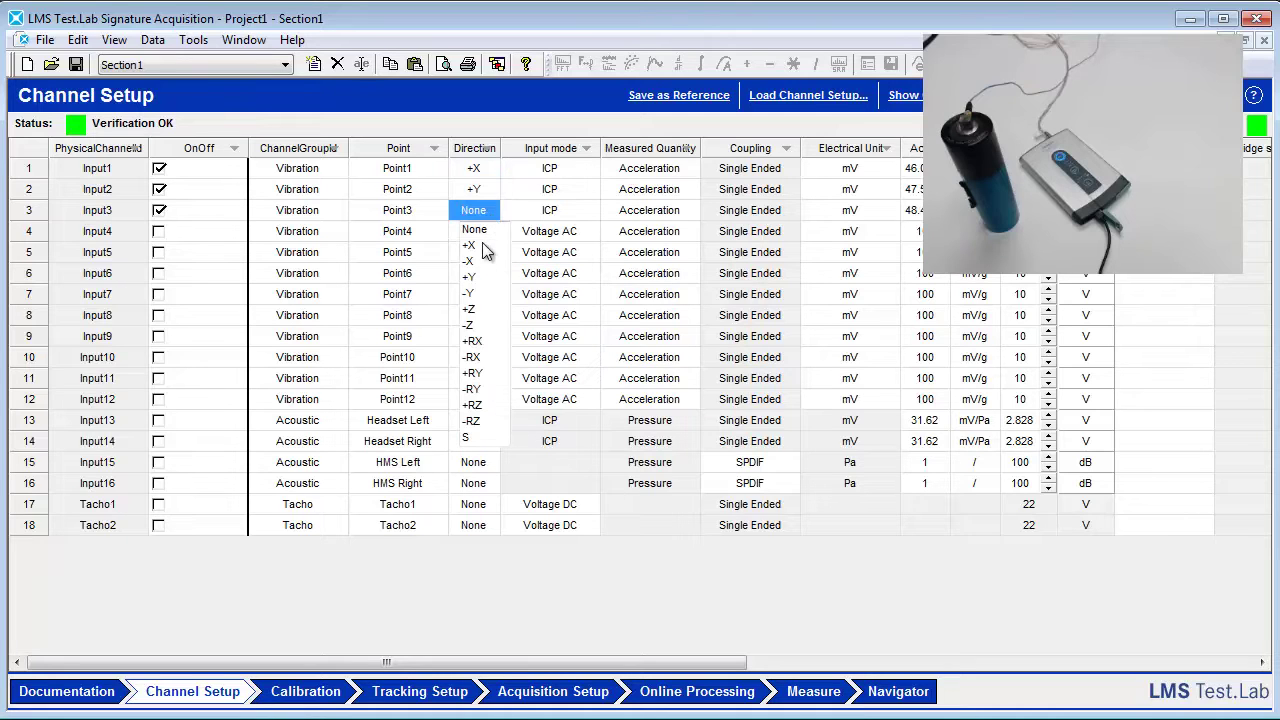
left_click(476, 310)
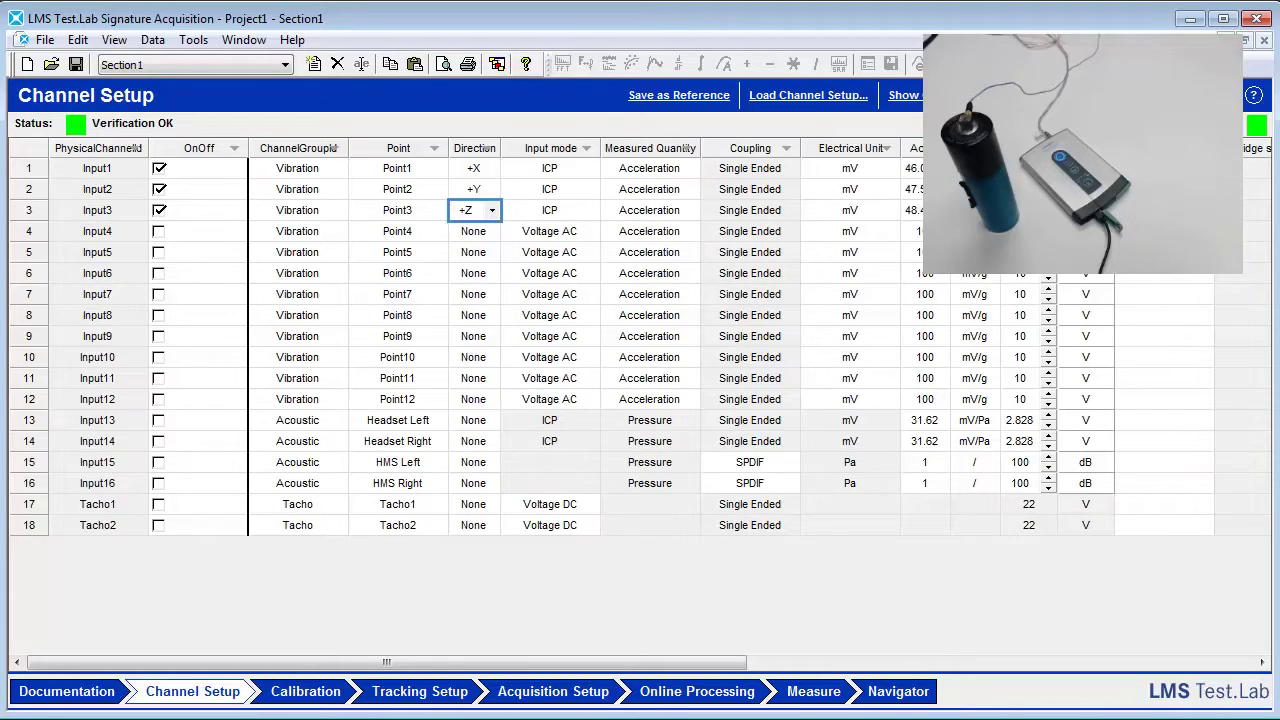
left_click(290, 691)
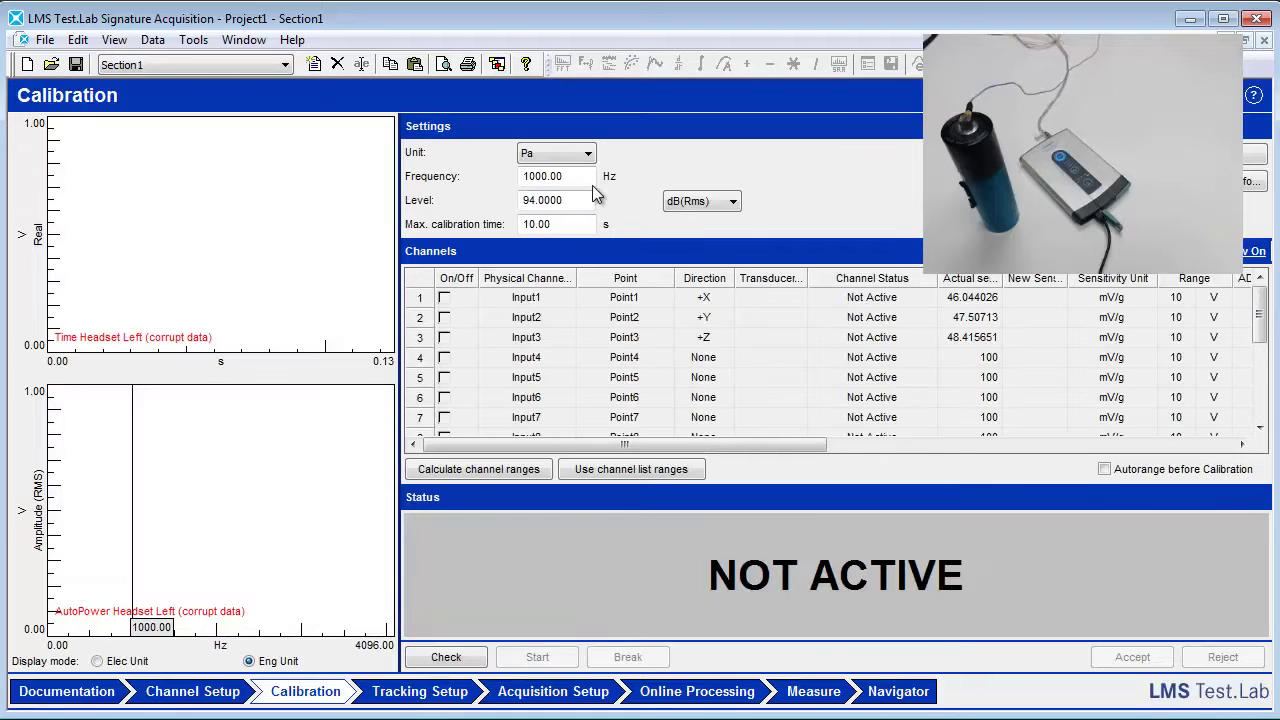
- Set the calibration reference to unit g, frequency 159.20 Hz and level 1 Rms
left_click(587, 153)
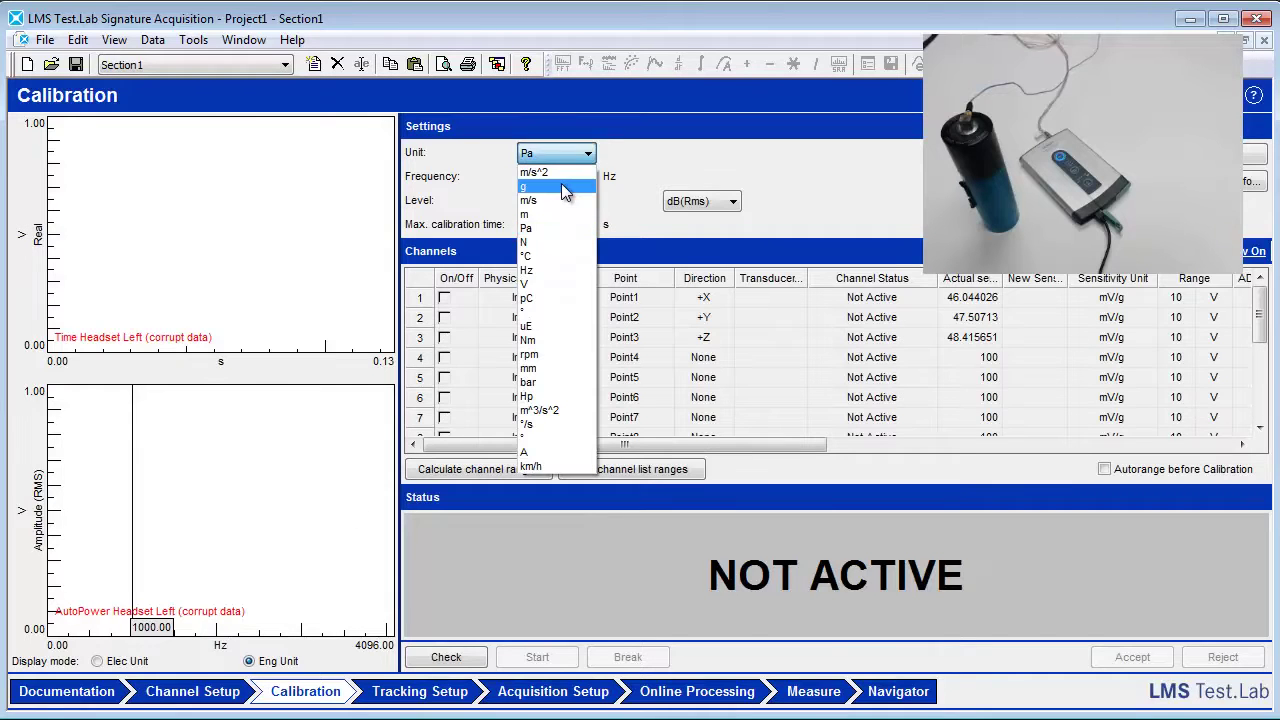
left_click(563, 183)
left_click_drag(563, 183, 520, 185)
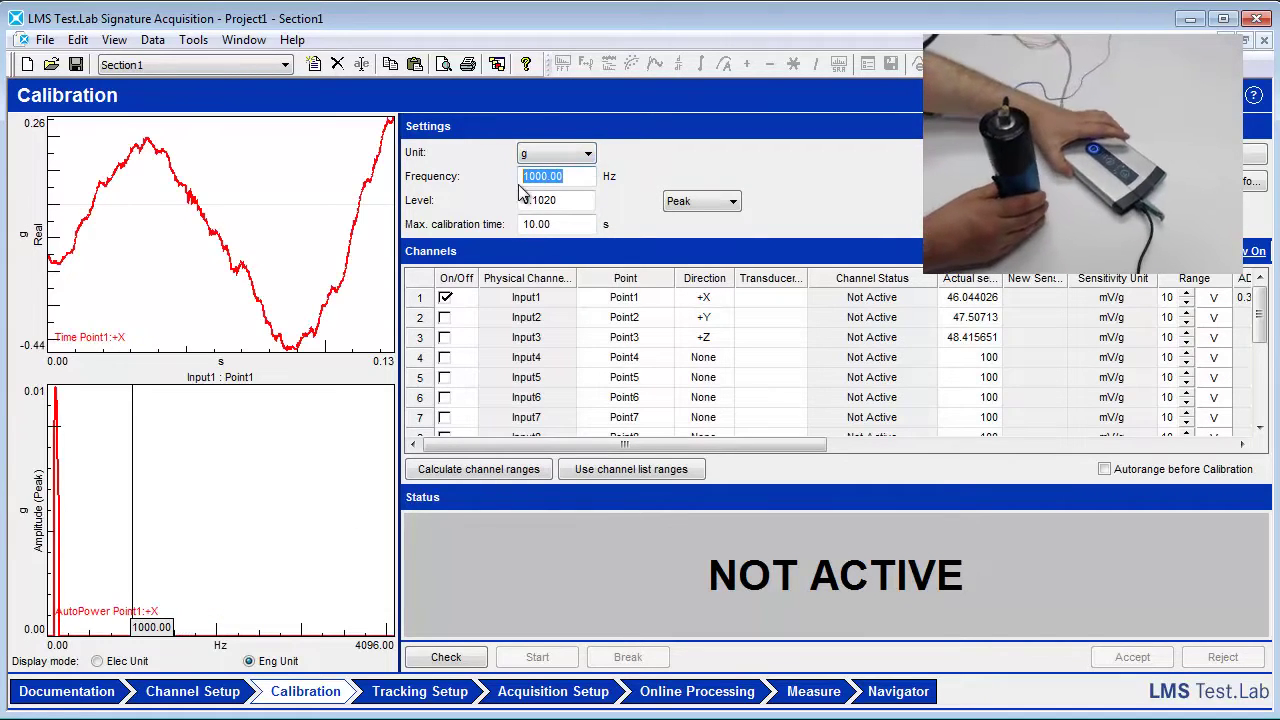
type("159.02")
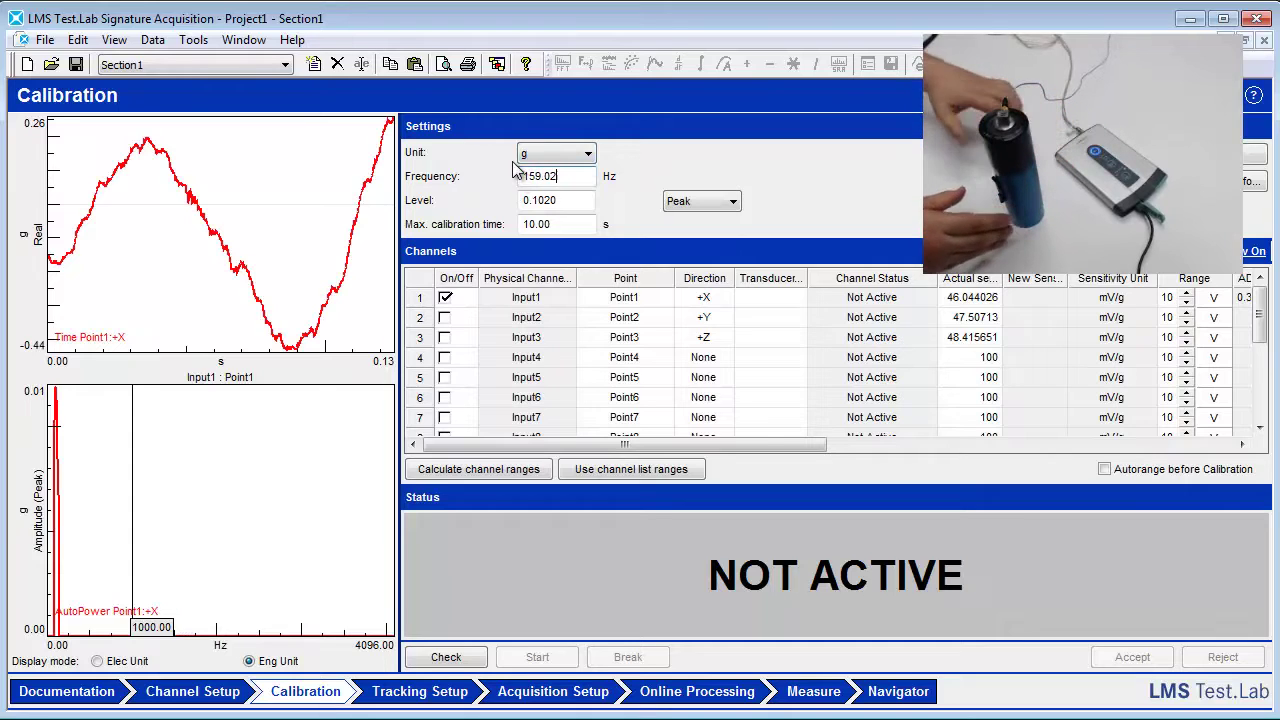
key("Left")
key("BackSpace")
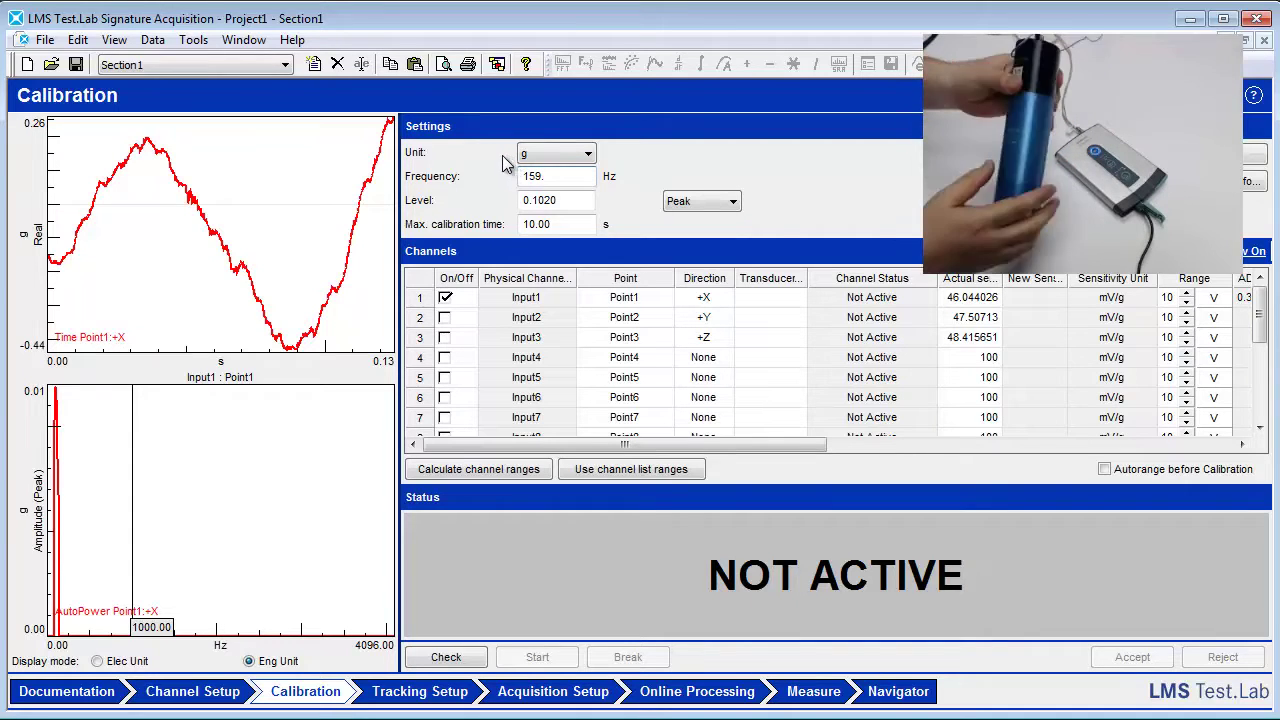
double_click(566, 201)
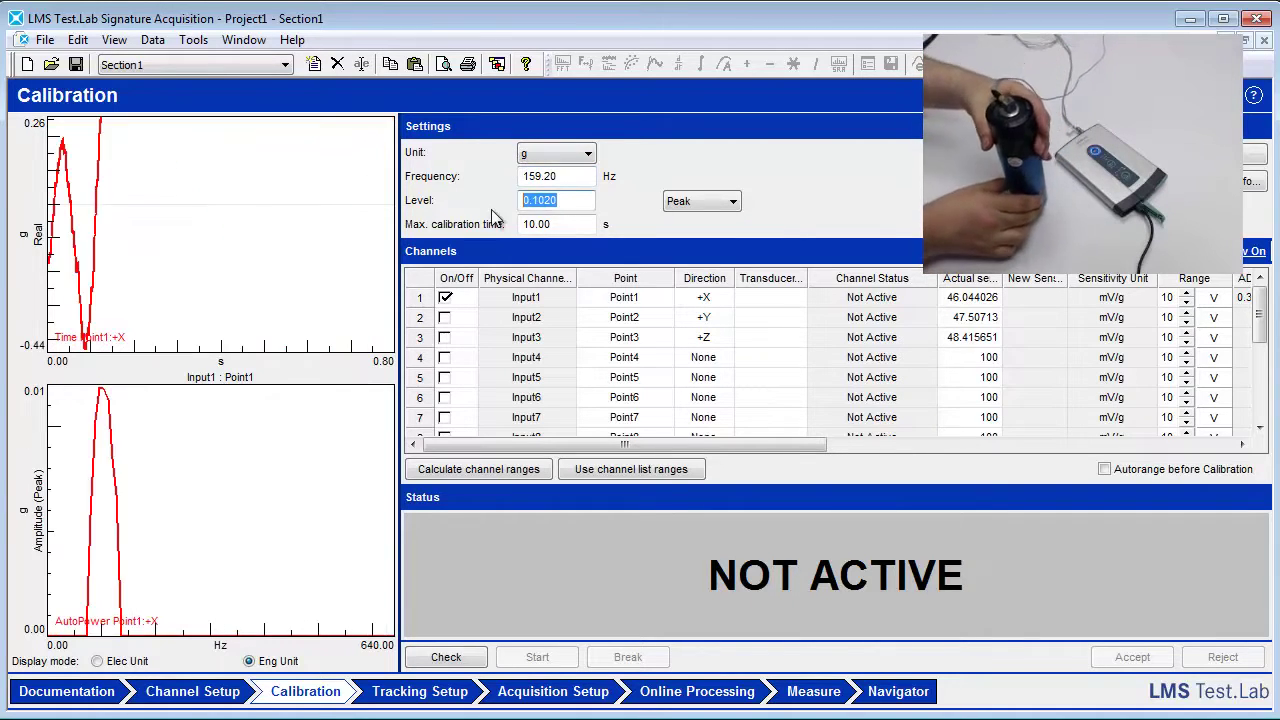
type("1")
left_click(697, 203)
left_click(690, 230)
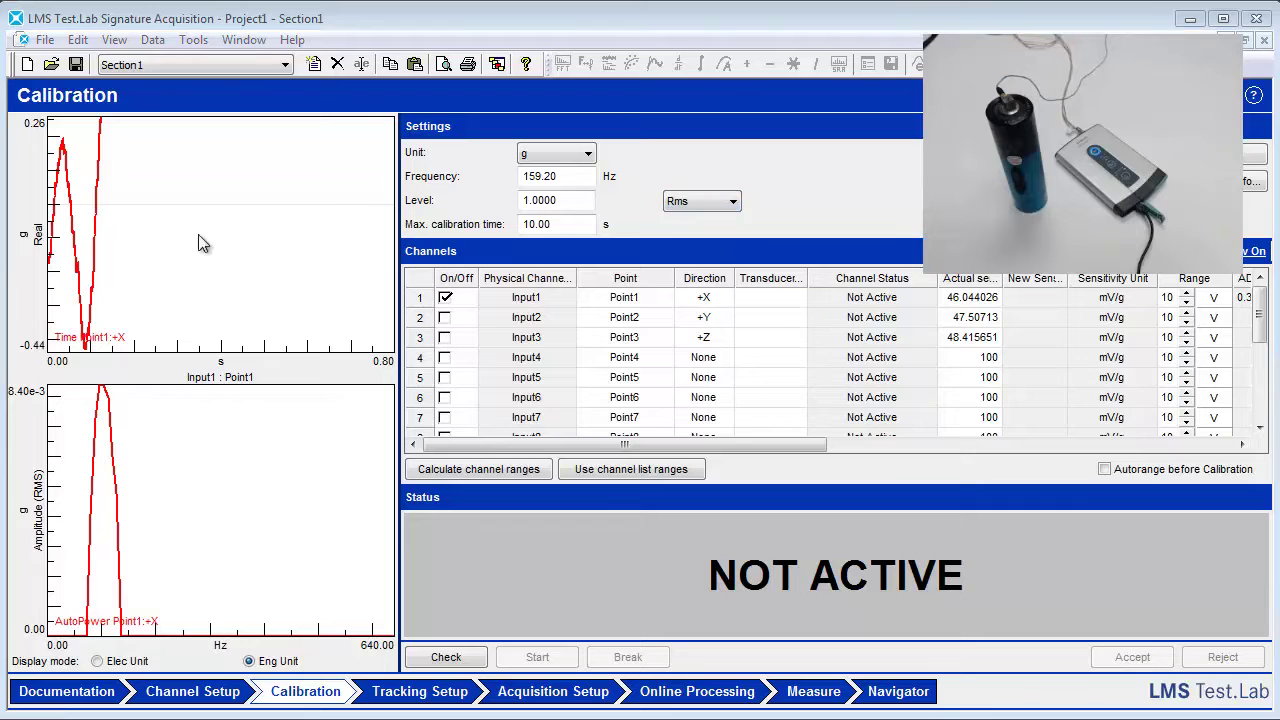
- Review the Advanced calibration settings without changes, then switch on Input2
left_click(1254, 154)
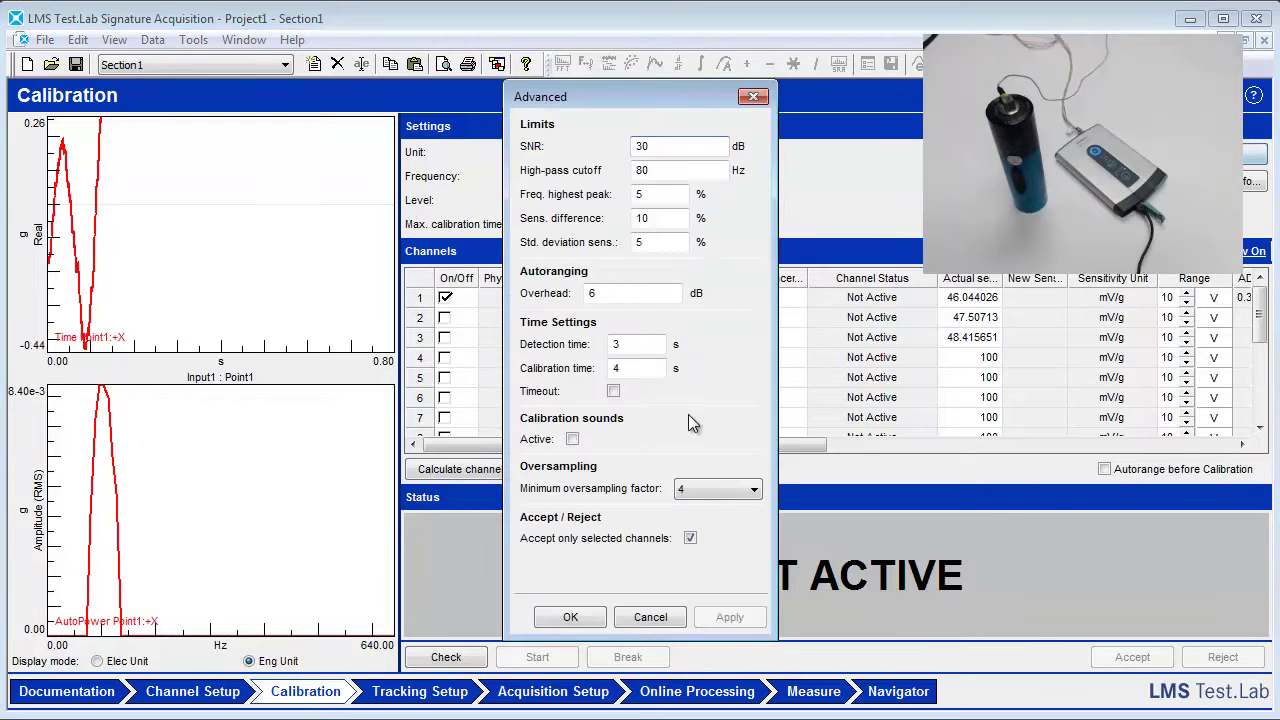
left_click(578, 618)
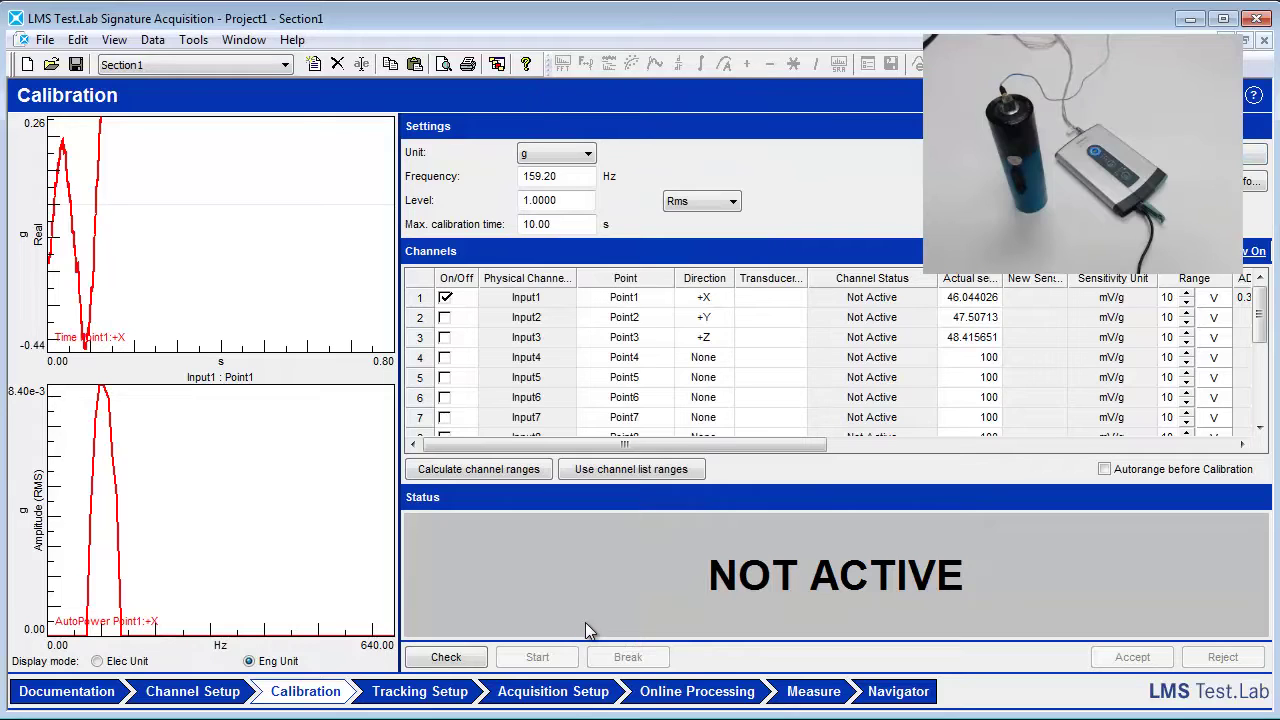
left_click(446, 318)
- Switch on Input3 and enter a nominal sensitivity of 2.5 for channels 1–3
left_click(447, 338)
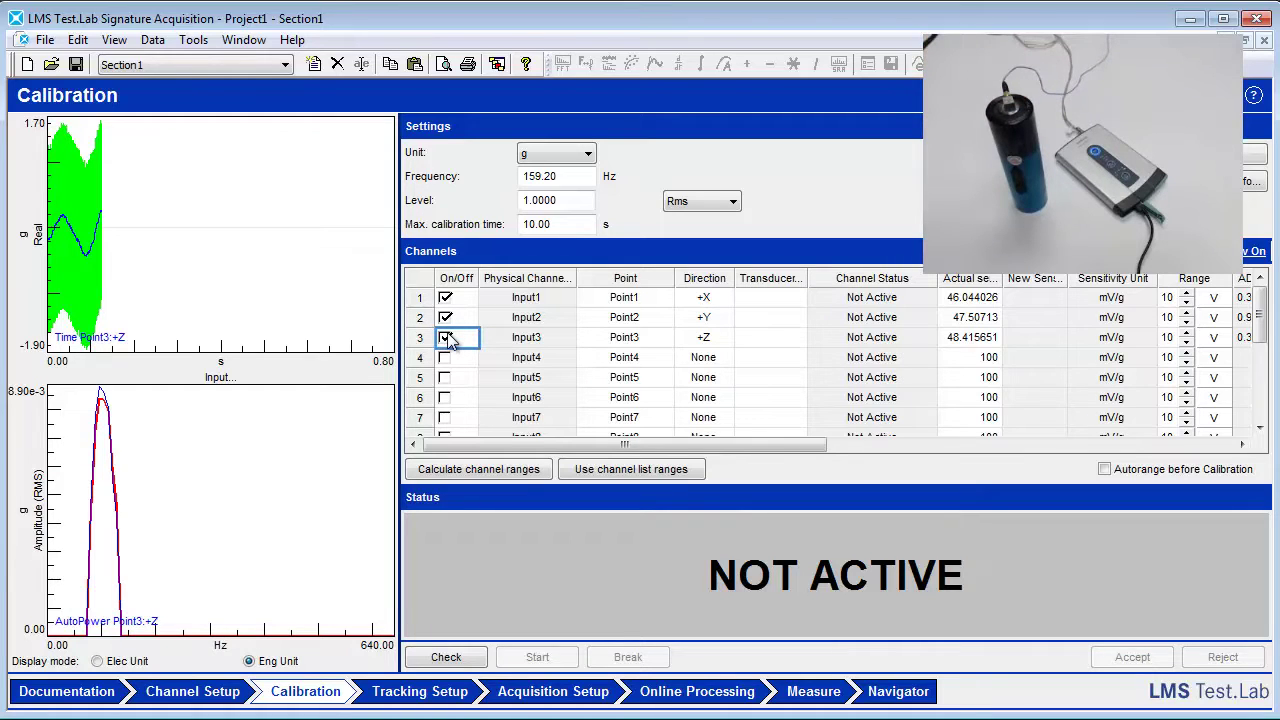
left_click_drag(594, 444, 836, 444)
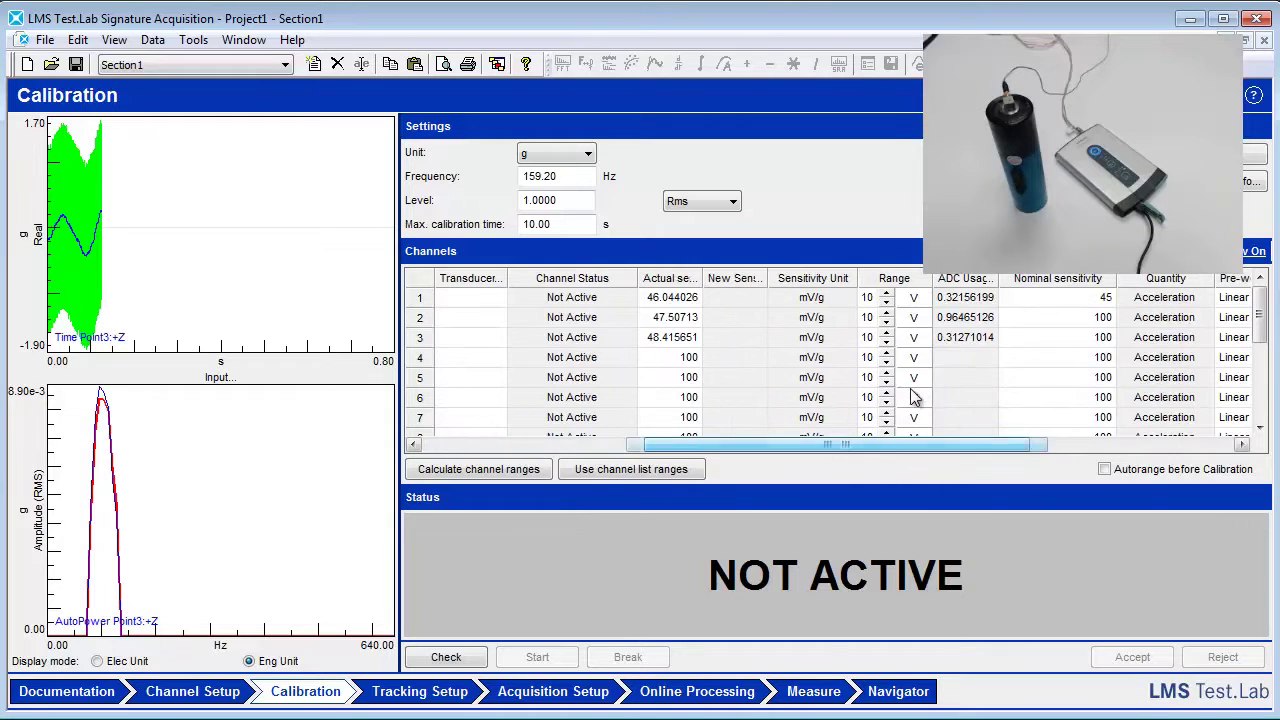
double_click(1039, 297)
type("2.5")
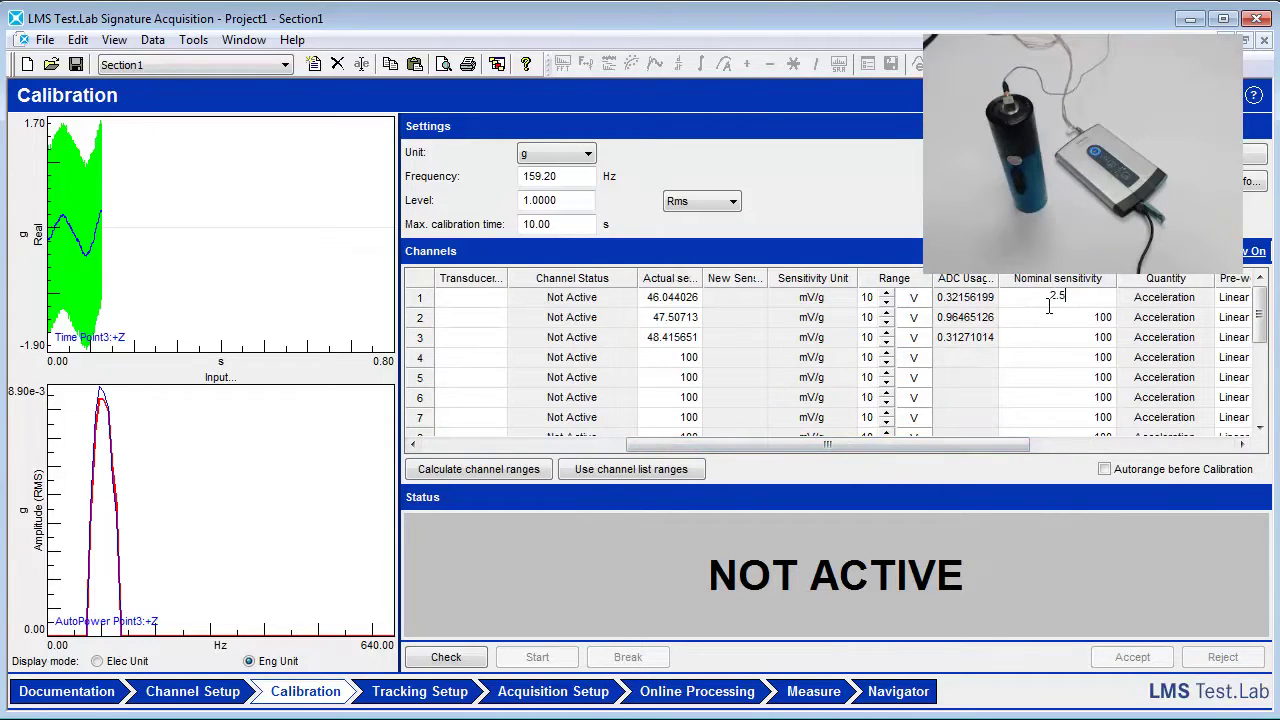
double_click(1046, 317)
type("2.5")
double_click(1060, 339)
type("2.5")
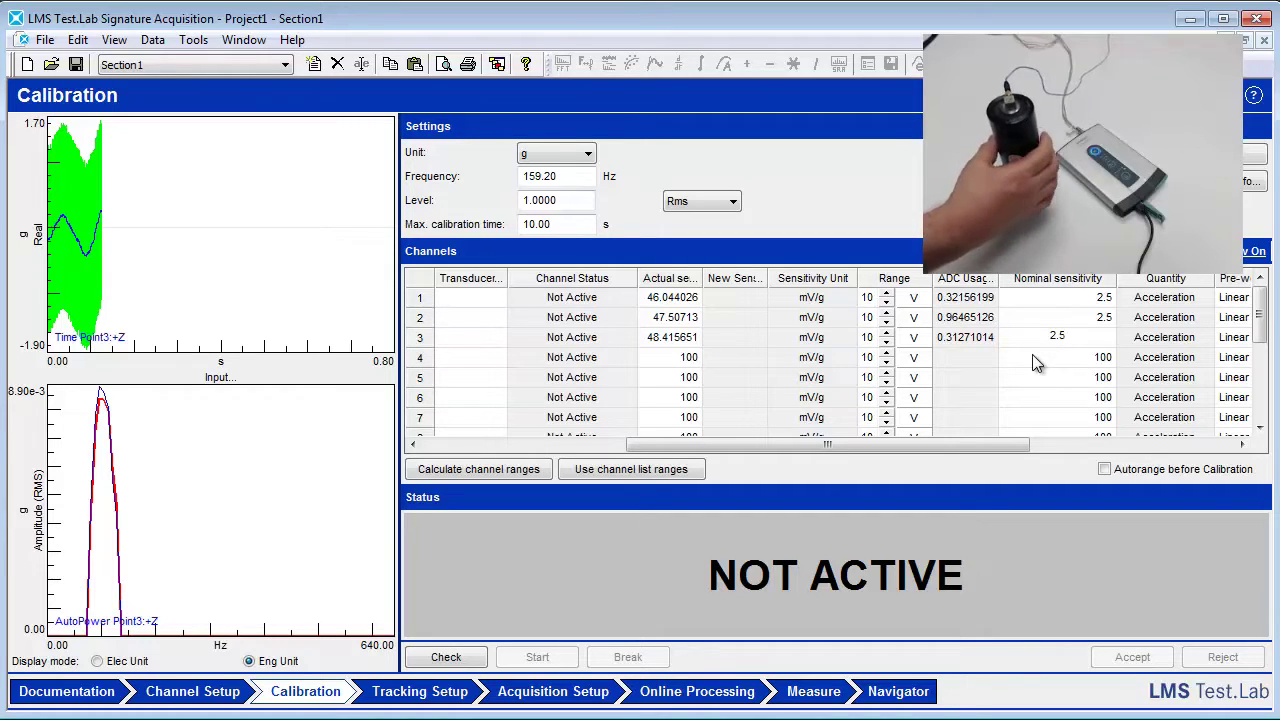
left_click_drag(939, 449, 527, 424)
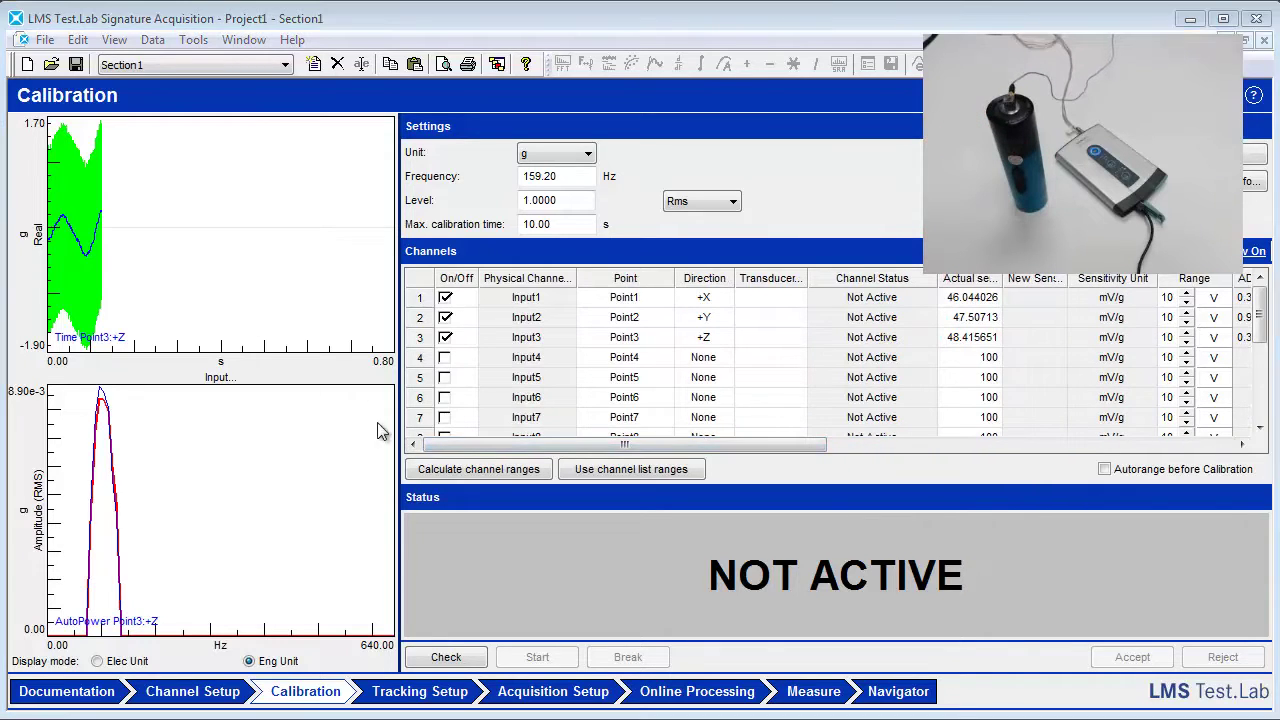
- Check the channels, run the calibration through +X, +Z and +Y, then break it
left_click(440, 657)
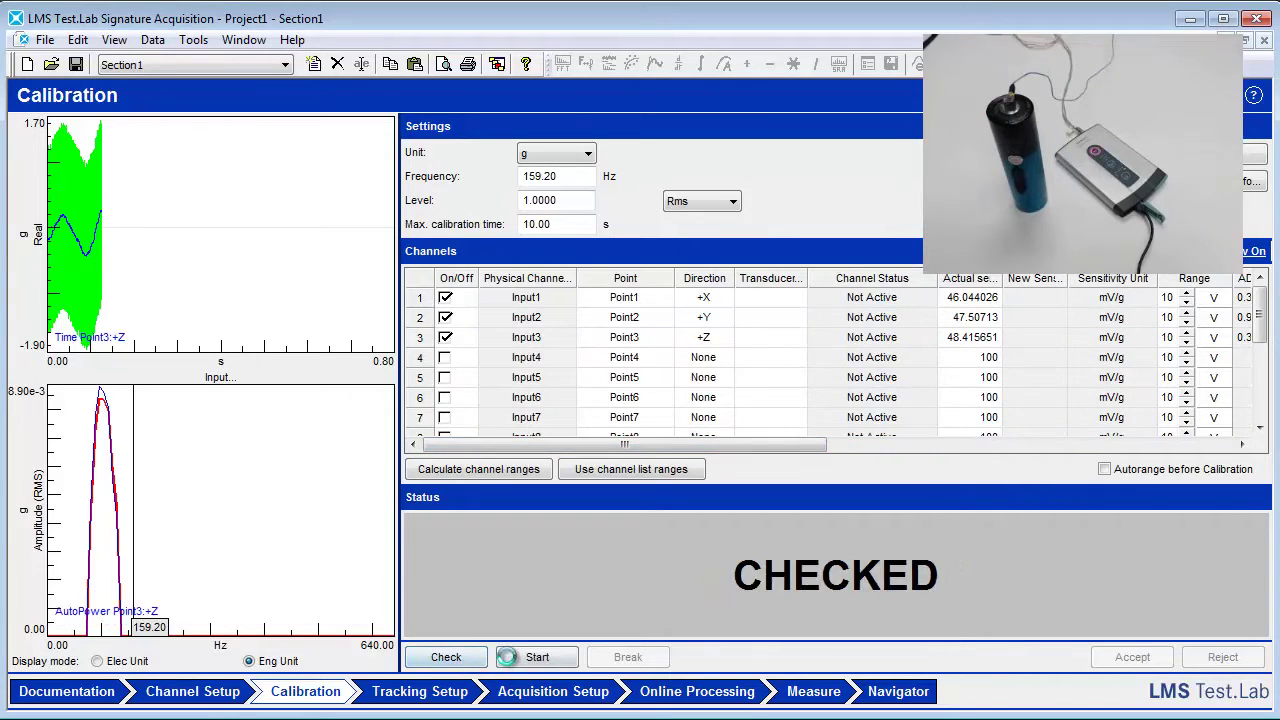
left_click(530, 660)
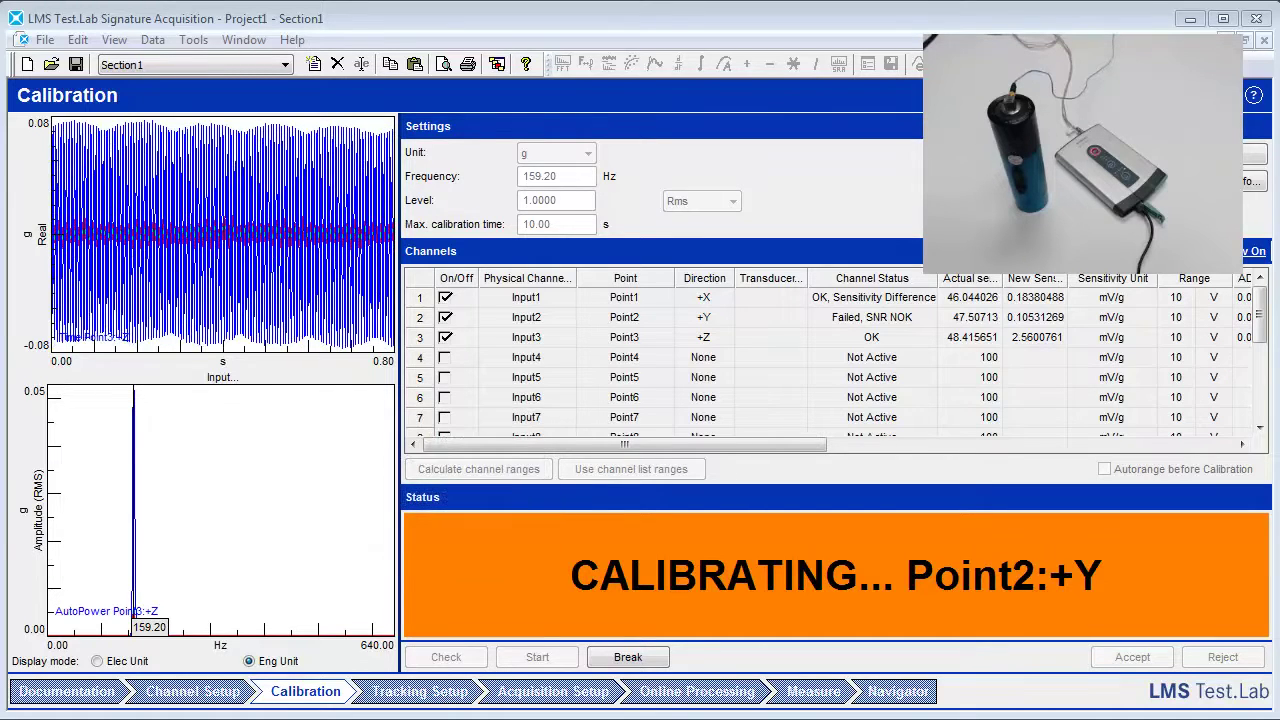
left_click(628, 657)
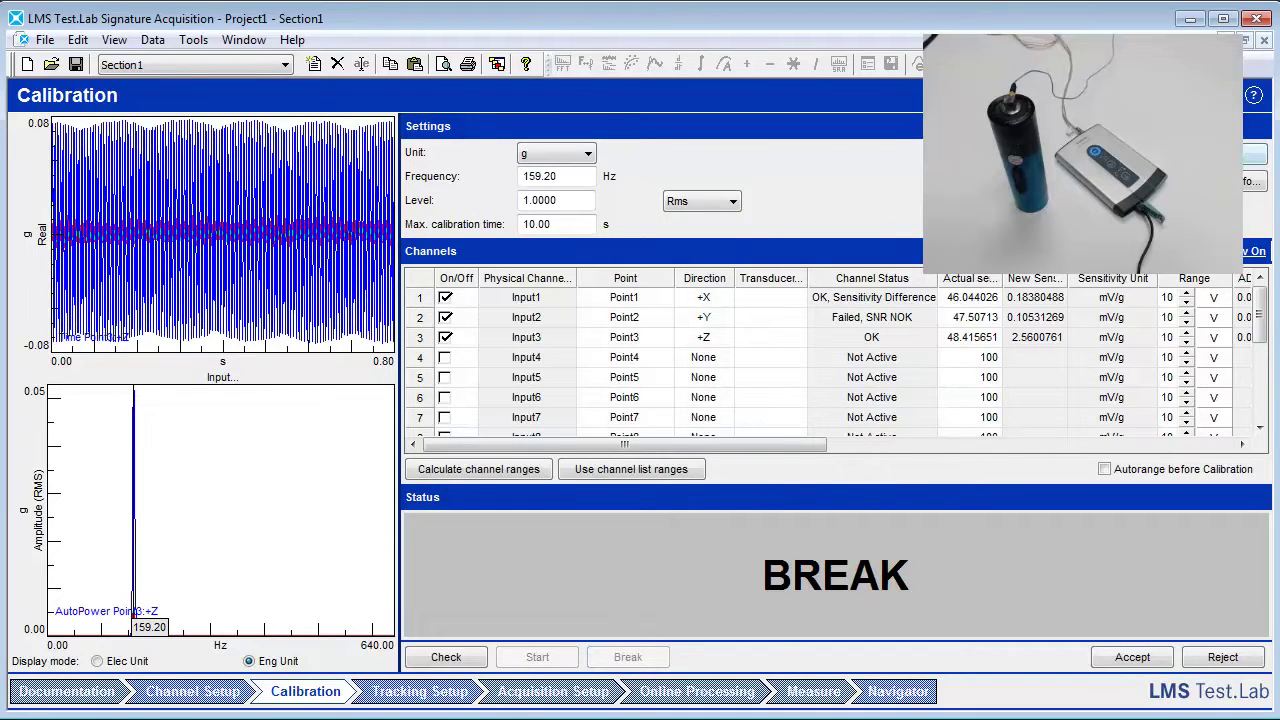
- In the Advanced calibration settings, change the SNR limit from 30 to 60 dB
left_click(1253, 154)
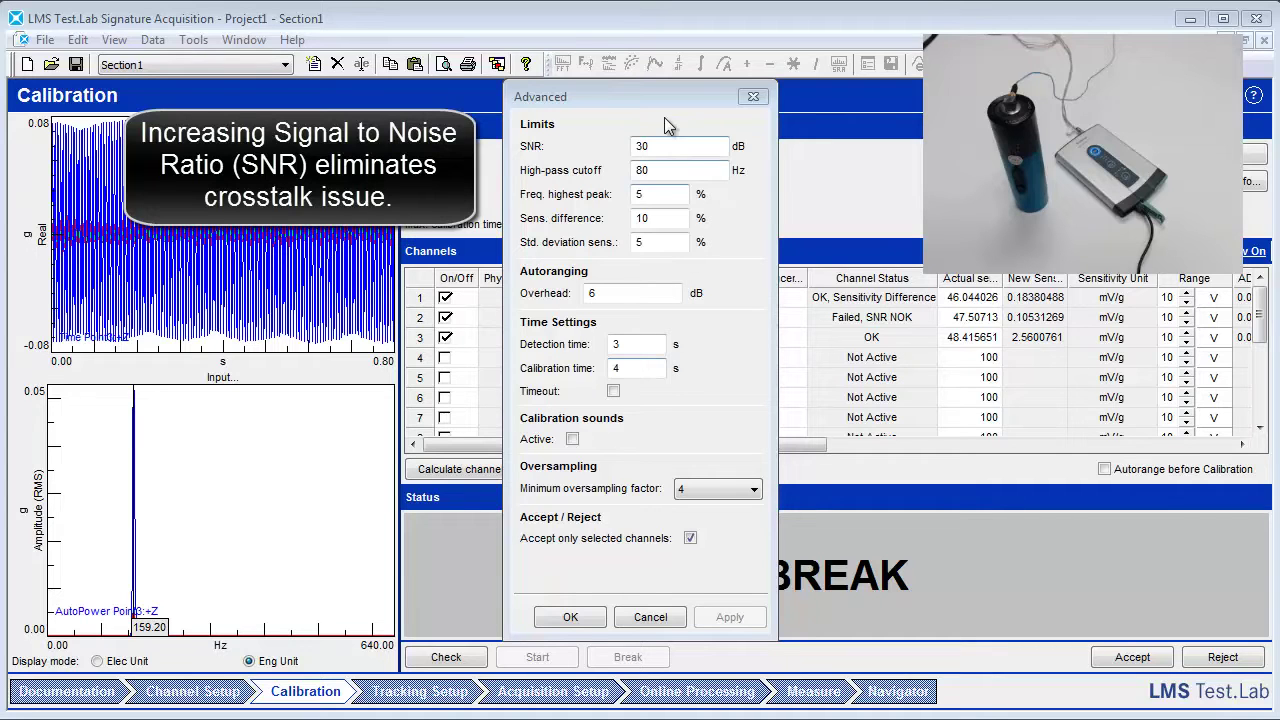
double_click(644, 146)
type("60")
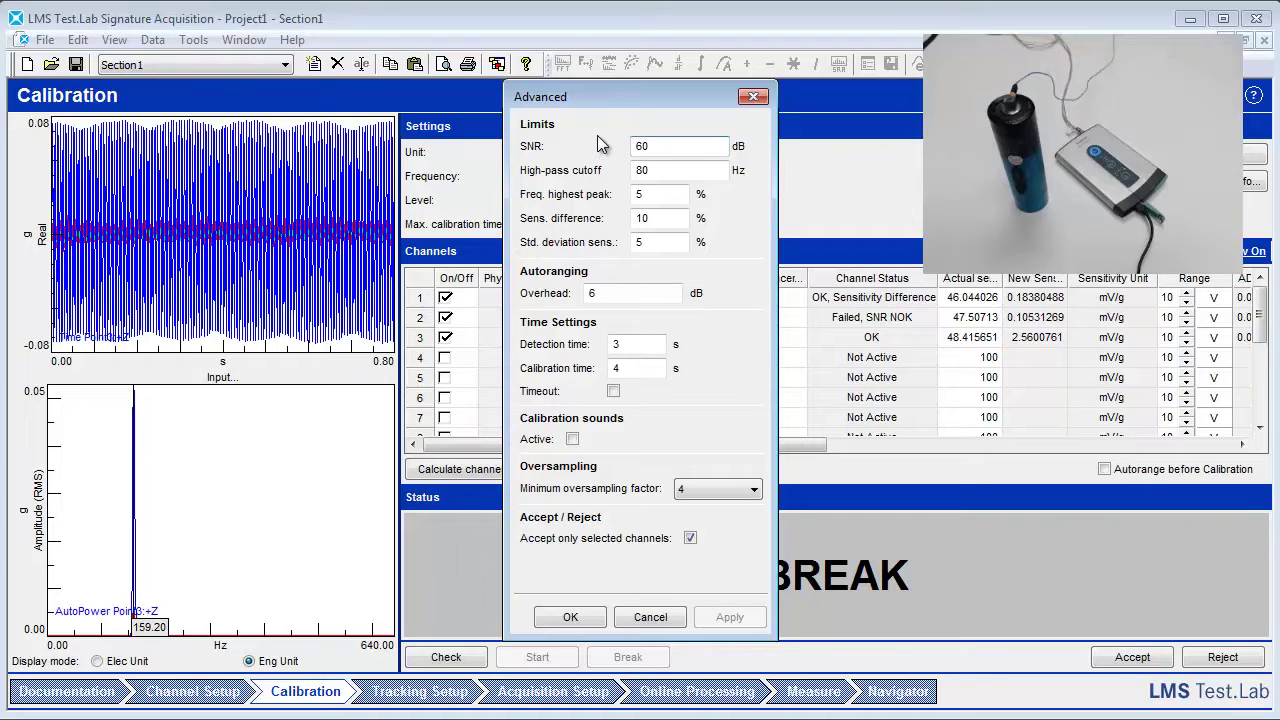
left_click(566, 617)
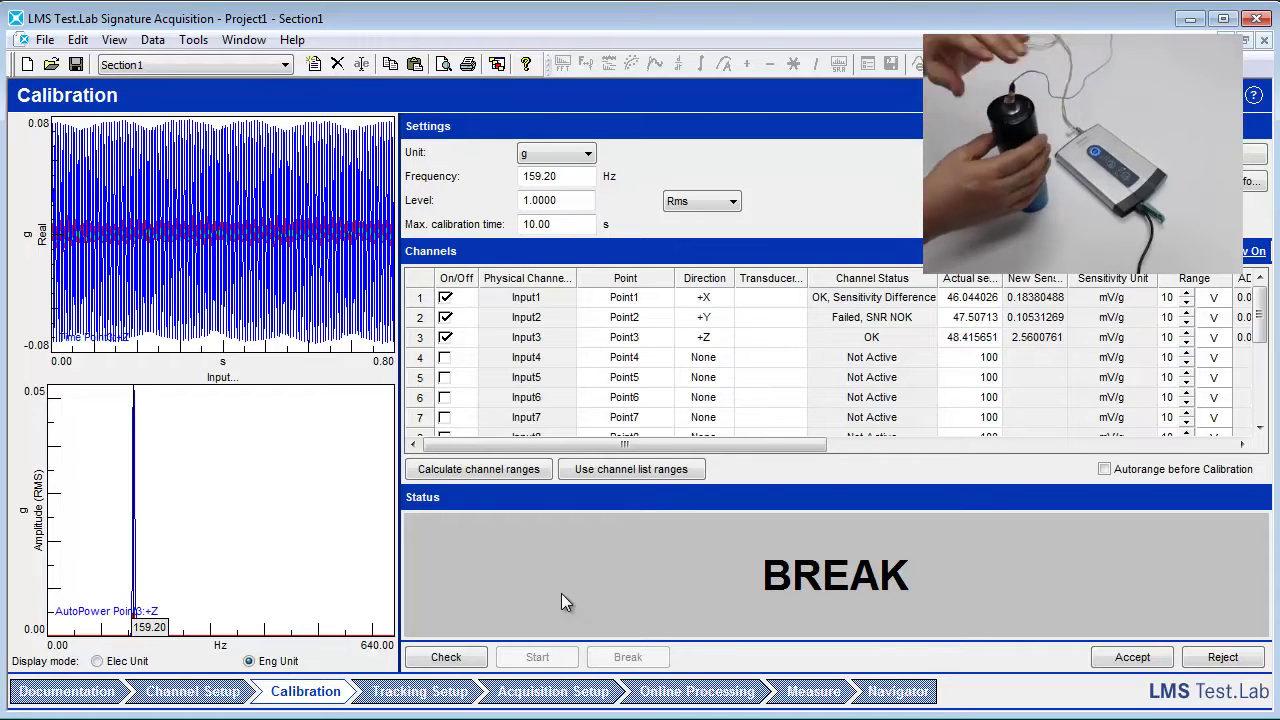
- Recheck the three channels and start the calibration run again with the 60 dB SNR limit
left_click(432, 664)
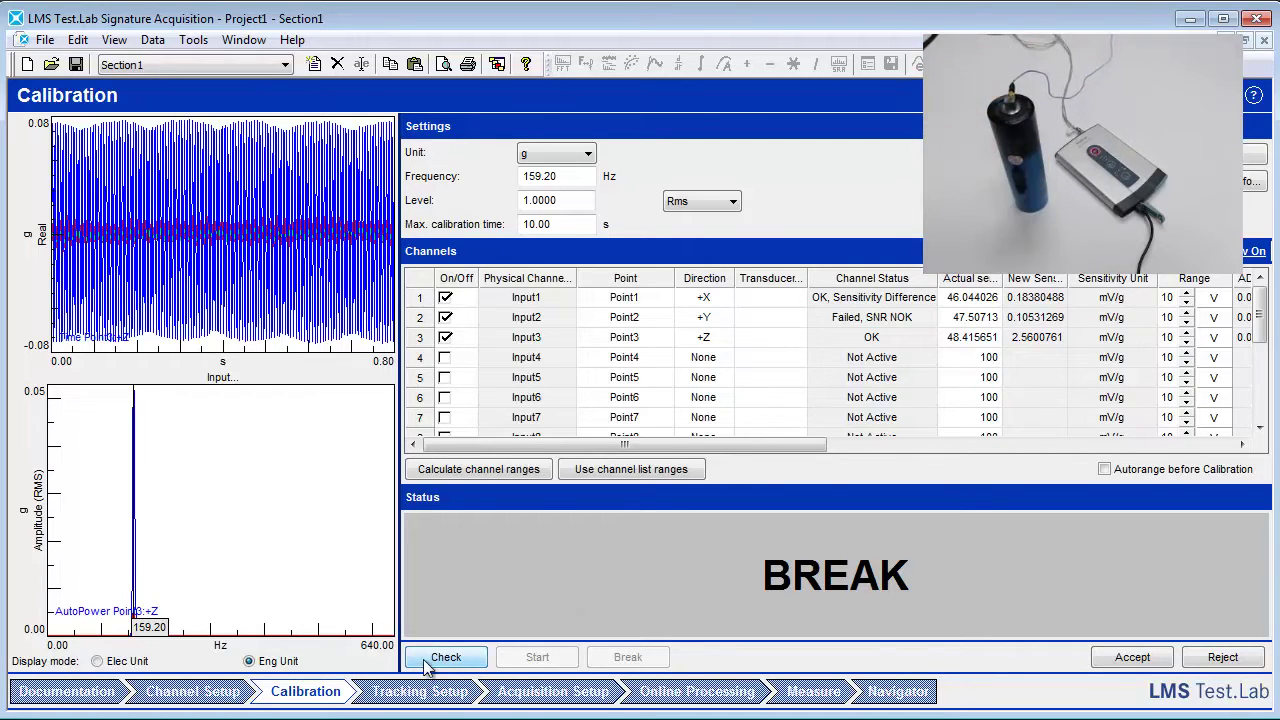
left_click(527, 662)
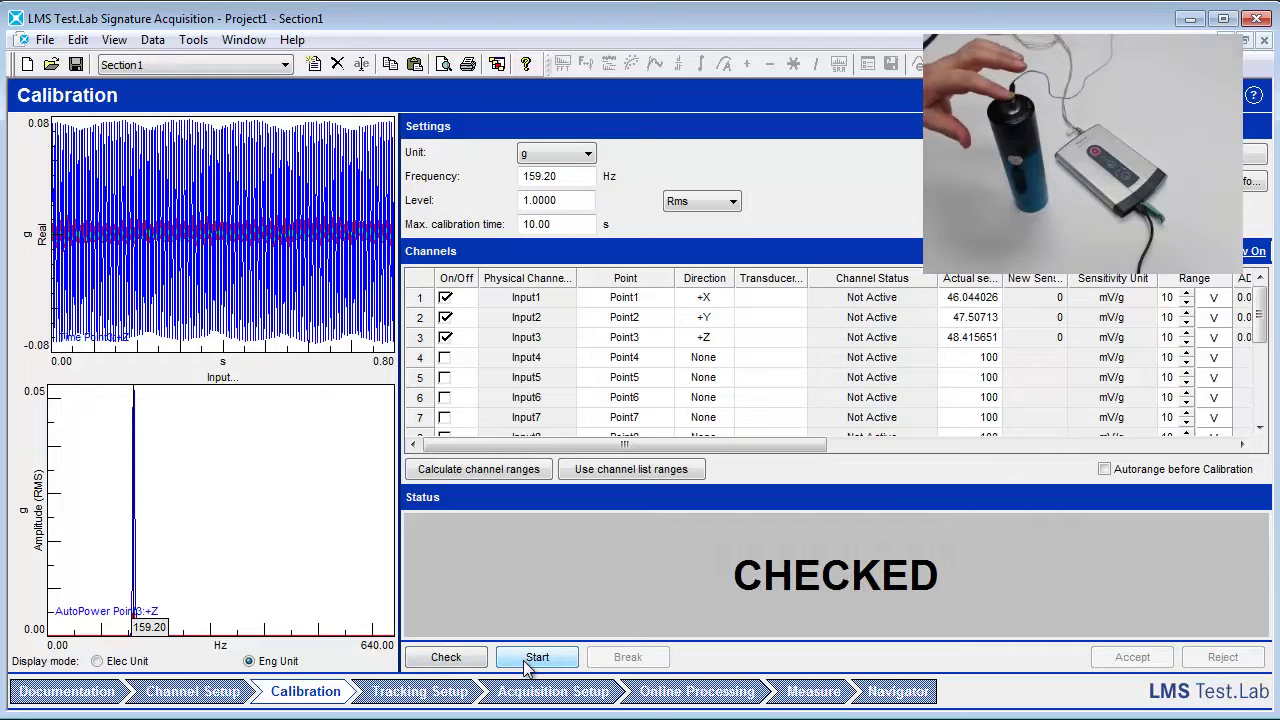